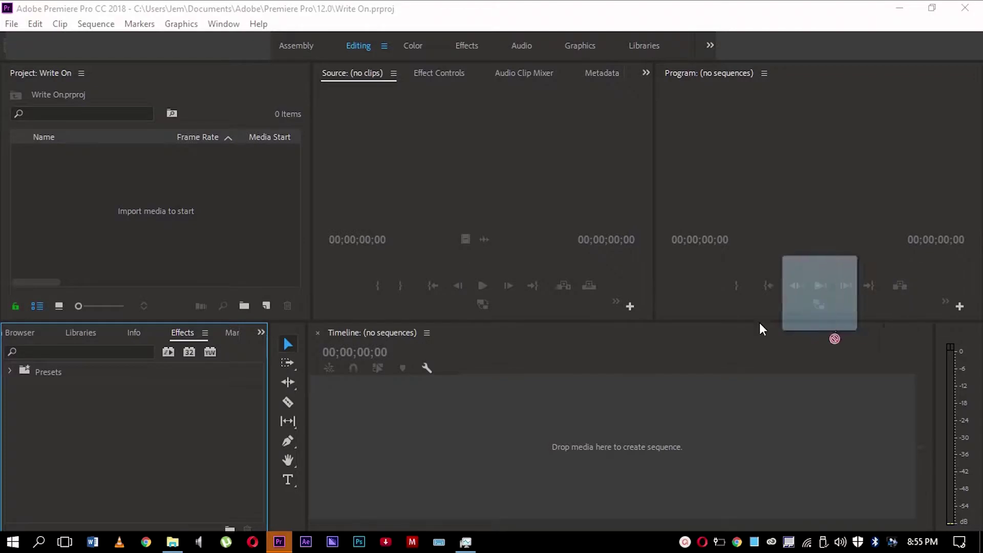
Import Forest_15_2_Videvo.mov, place it on V1 of Sequence 02, and switch the sequence to 25 fps
{"action": "left_click_drag", "start_coordinate": [763, 329], "coordinate": [165, 252]}
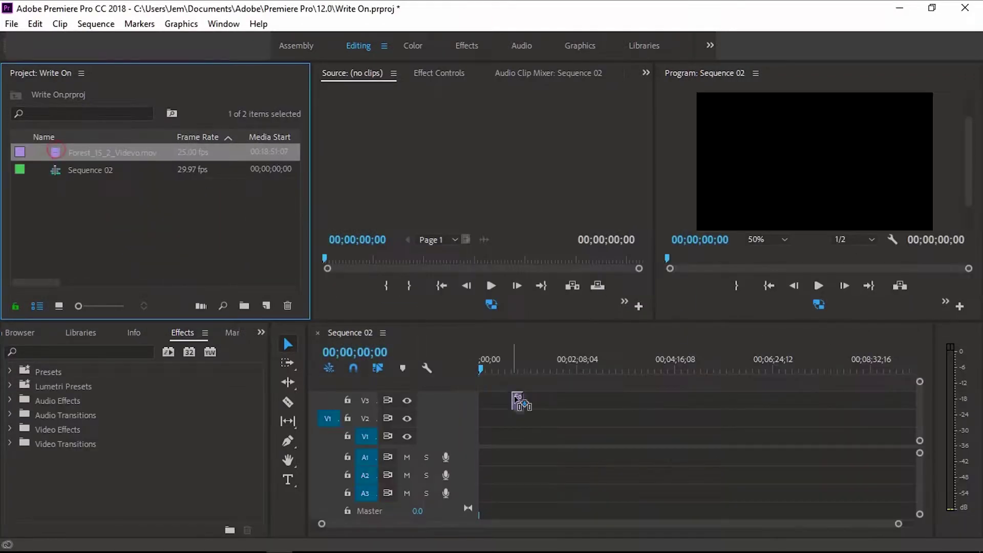
{"action": "left_click_drag", "start_coordinate": [518, 399], "coordinate": [482, 449]}
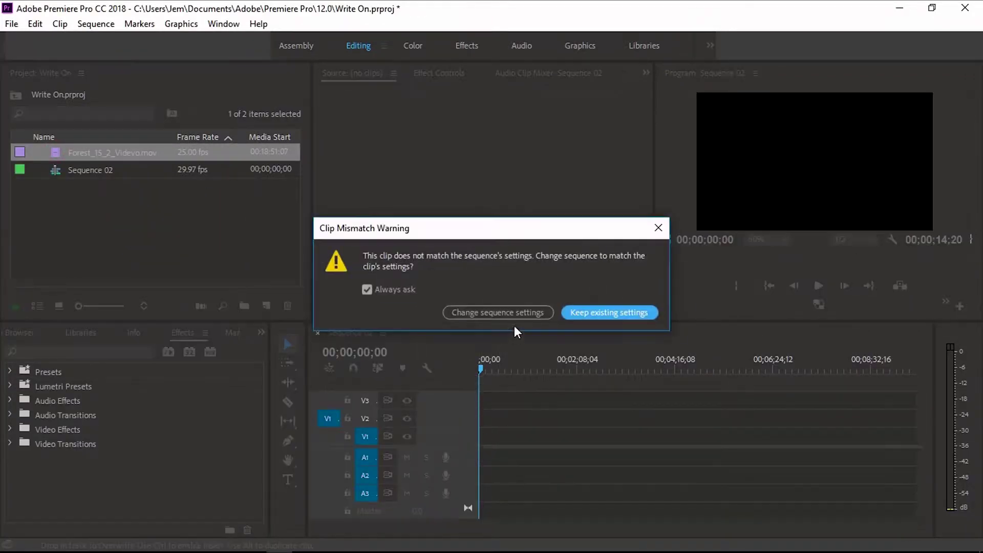
{"action": "left_click", "coordinate": [495, 311]}
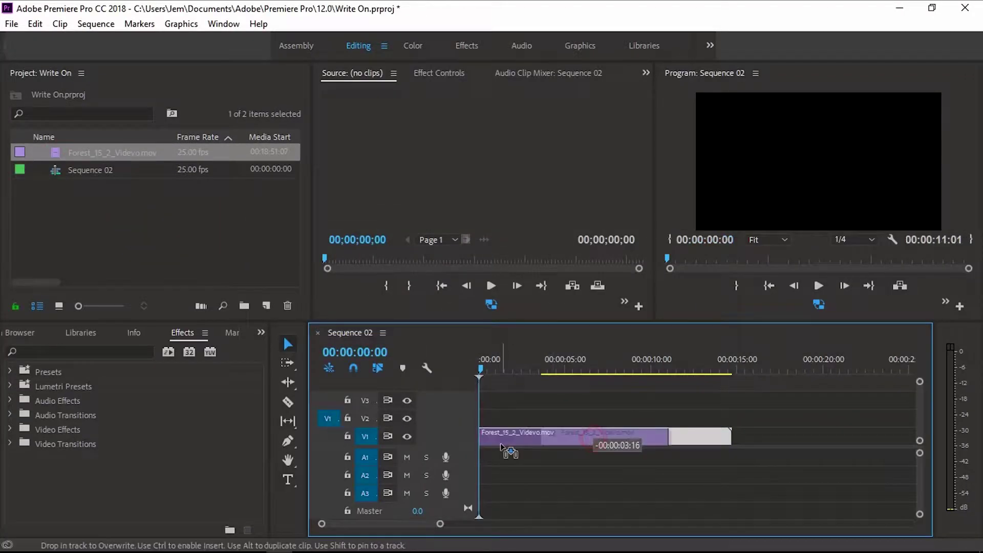
{"action": "left_click", "coordinate": [112, 239]}
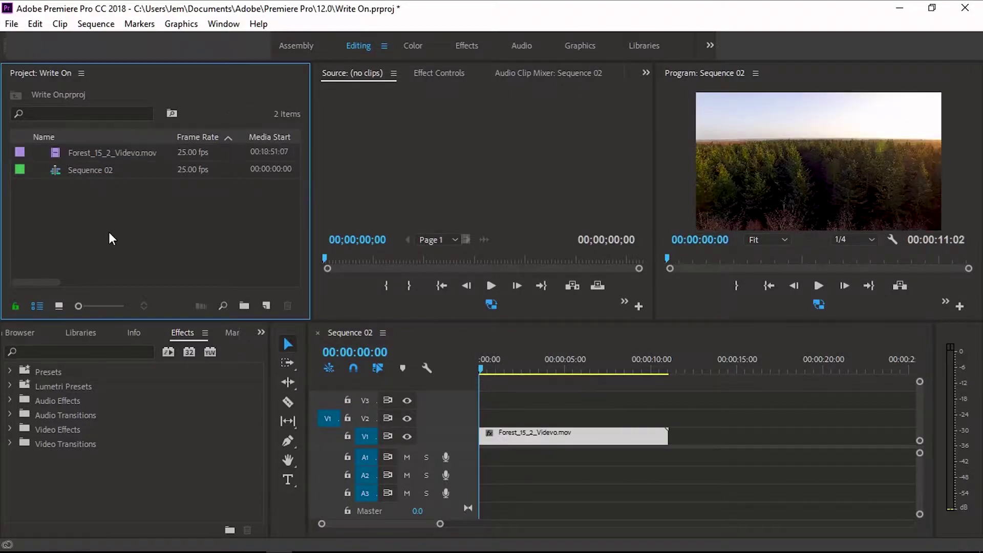
Create a new legacy title named Kenya
{"action": "left_click", "coordinate": [11, 23]}
{"action": "mouse_move", "coordinate": [109, 47]}
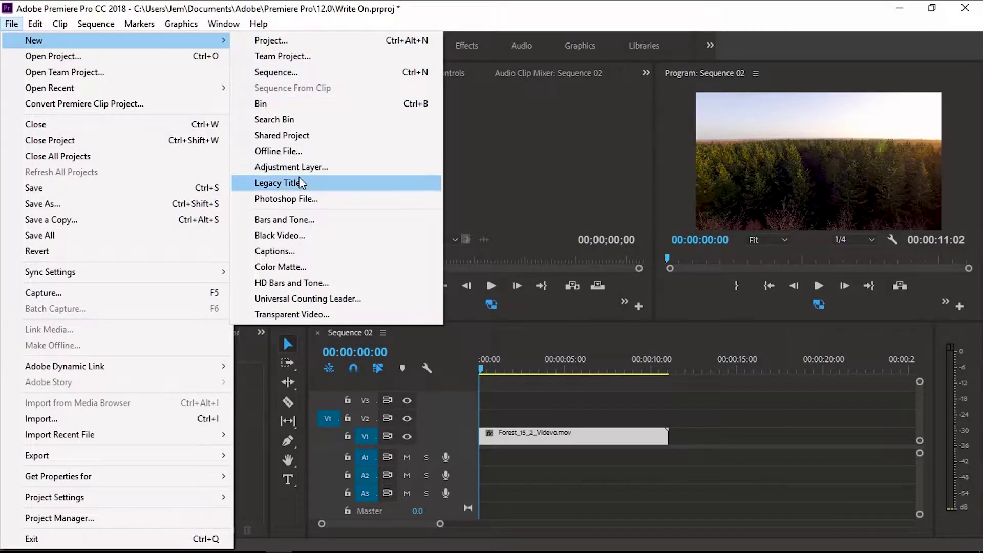
{"action": "left_click", "coordinate": [280, 182]}
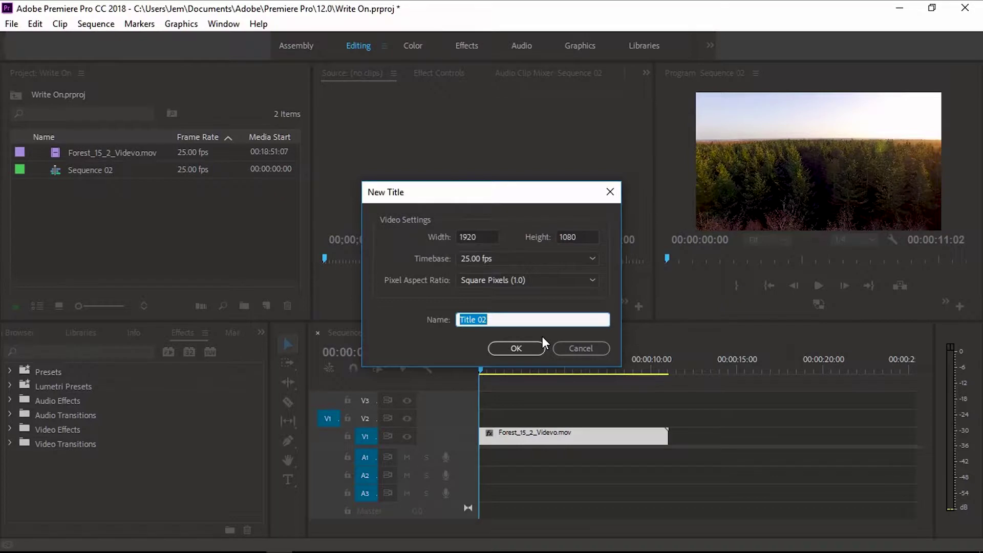
{"action": "type", "text": "Kenya"}
{"action": "left_click", "coordinate": [512, 349]}
Type the word Kenya and set its font to Gloss And Bloom
{"action": "type", "text": "Kenya"}
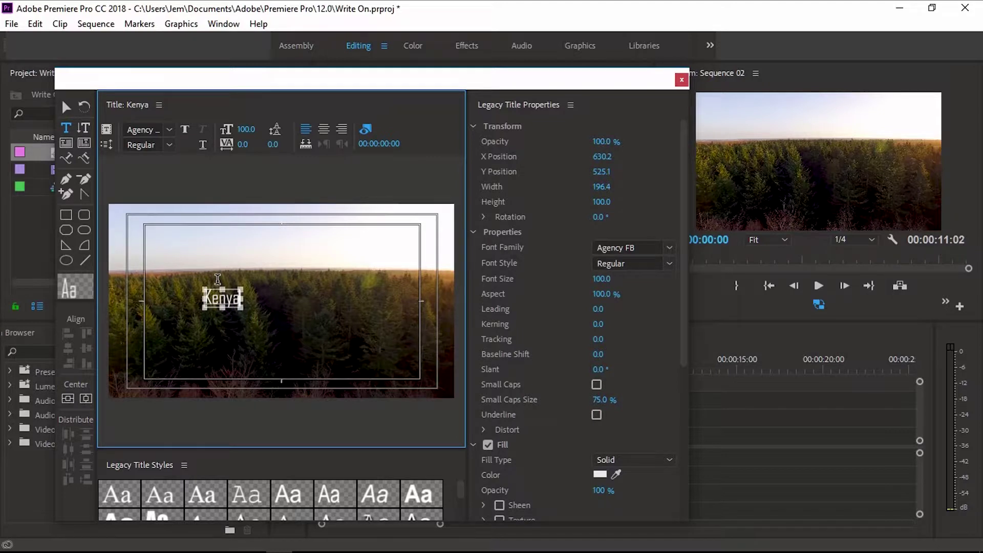
{"action": "key", "text": "ctrl+a"}
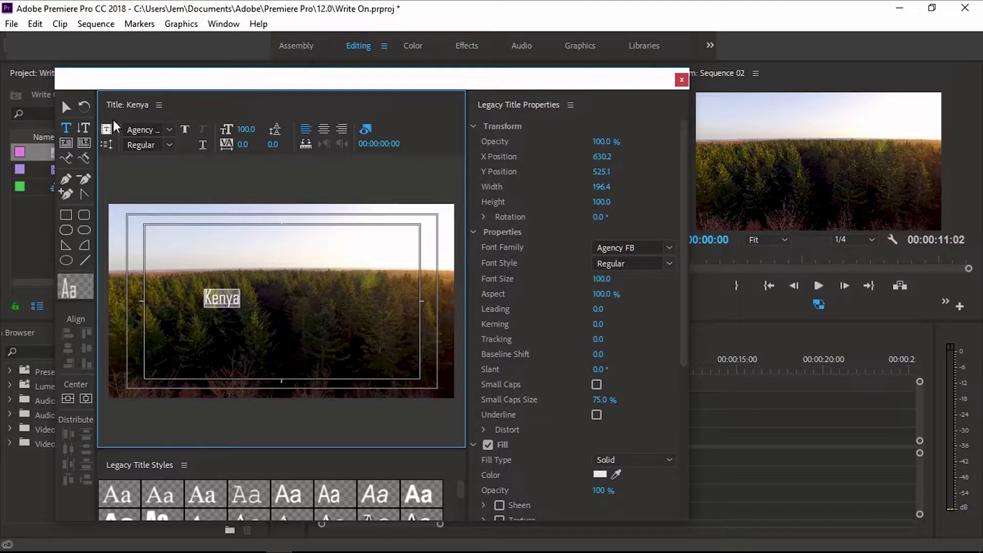
{"action": "left_click", "coordinate": [156, 130]}
{"action": "type", "text": "Gloss And"}
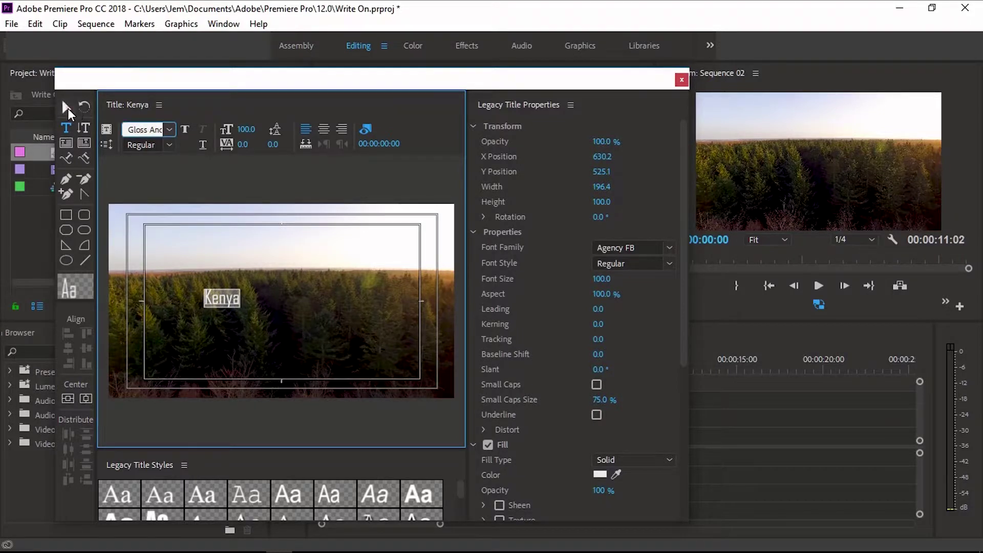
{"action": "left_click", "coordinate": [67, 109]}
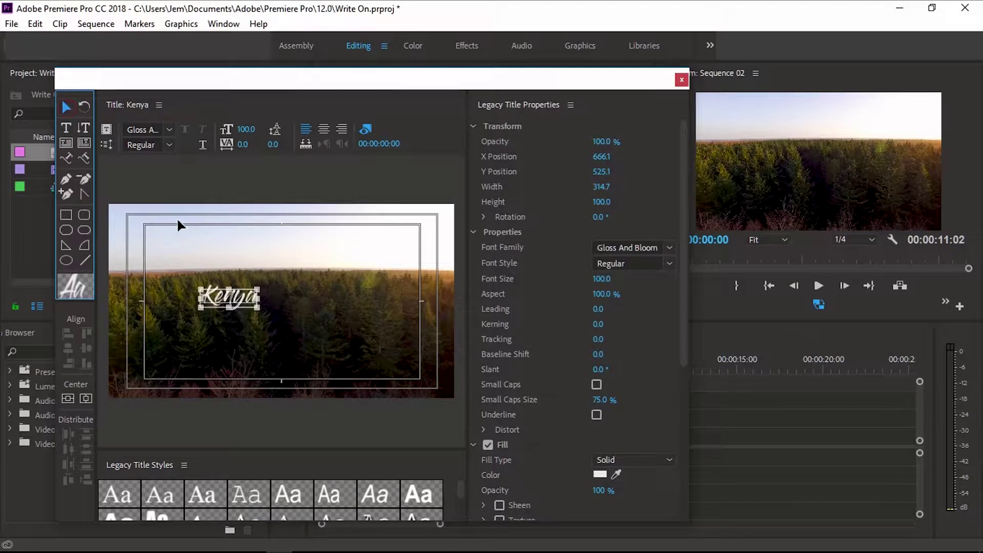
Set the text size to 258 and kerning to 35, then centre it both ways
{"action": "left_click", "coordinate": [250, 129]}
{"action": "type", "text": "258"}
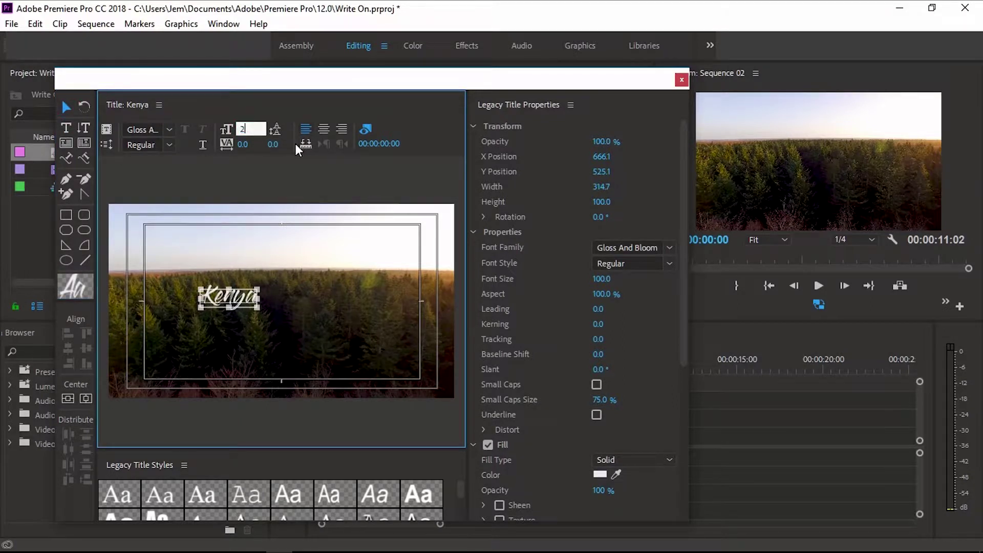
{"action": "left_click", "coordinate": [66, 108]}
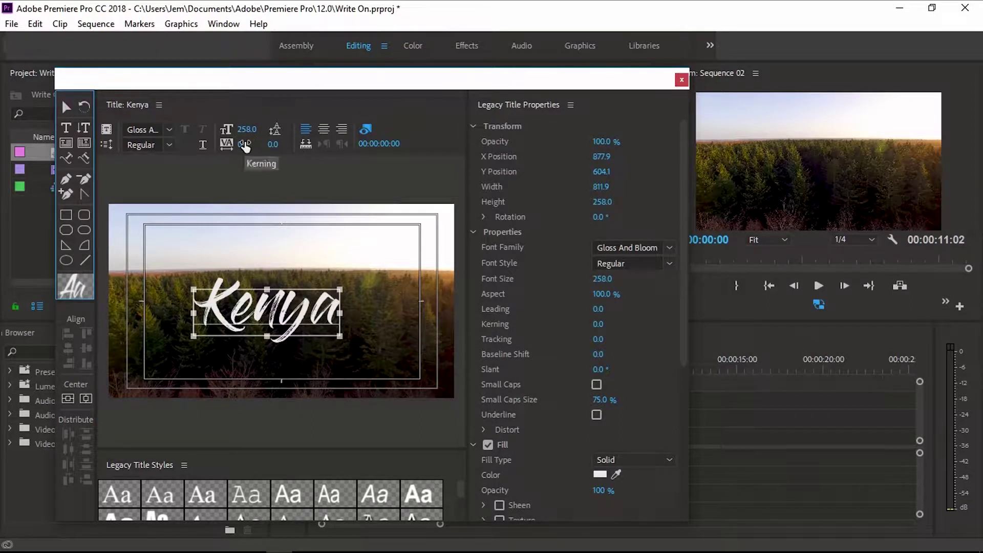
{"action": "left_click_drag", "start_coordinate": [246, 145], "coordinate": [281, 158]}
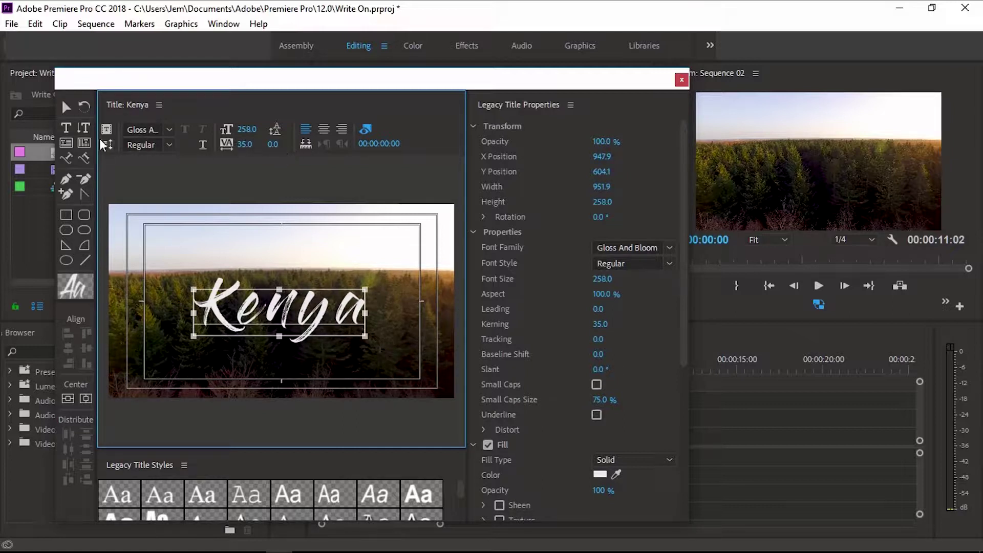
{"action": "left_click", "coordinate": [77, 147]}
{"action": "left_click", "coordinate": [69, 399]}
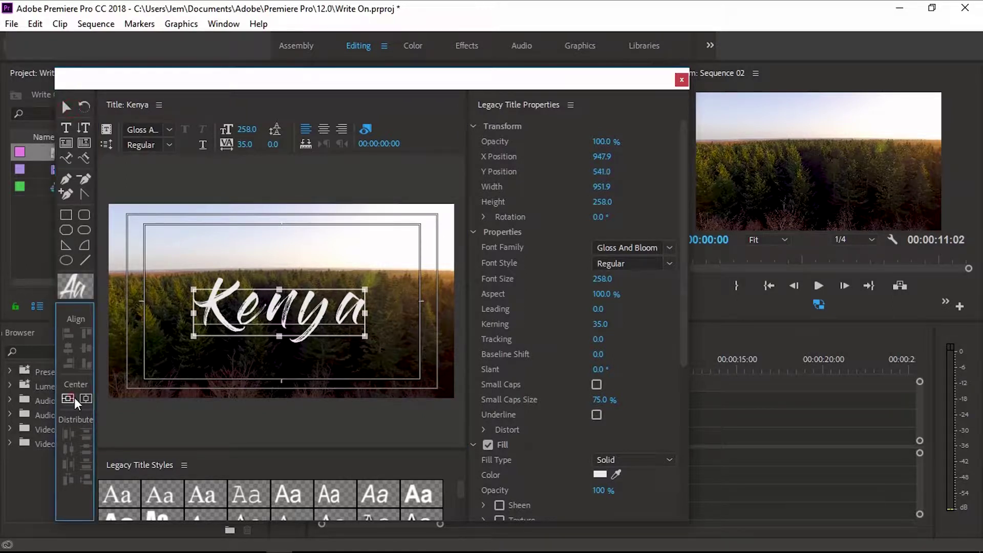
{"action": "left_click", "coordinate": [85, 399]}
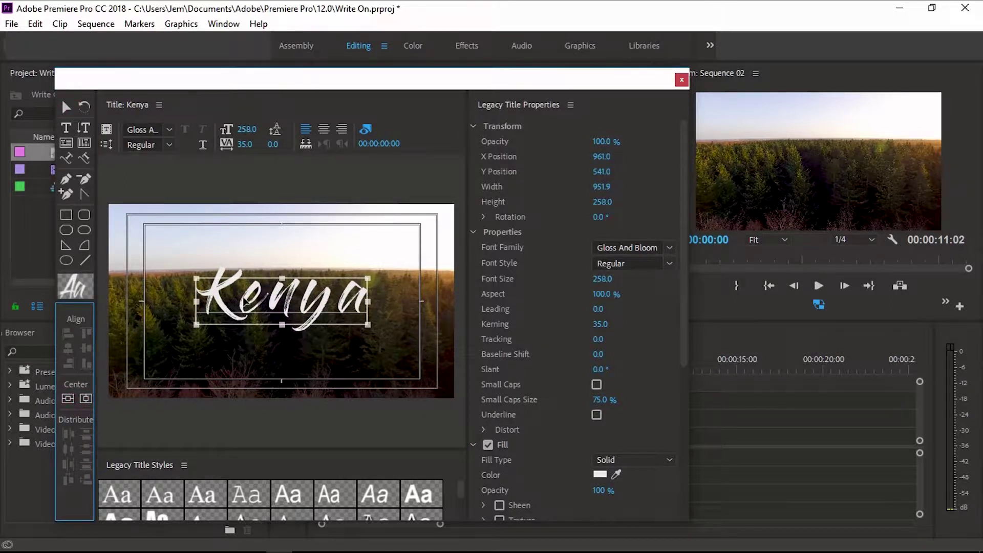
{"action": "double_click", "coordinate": [245, 301]}
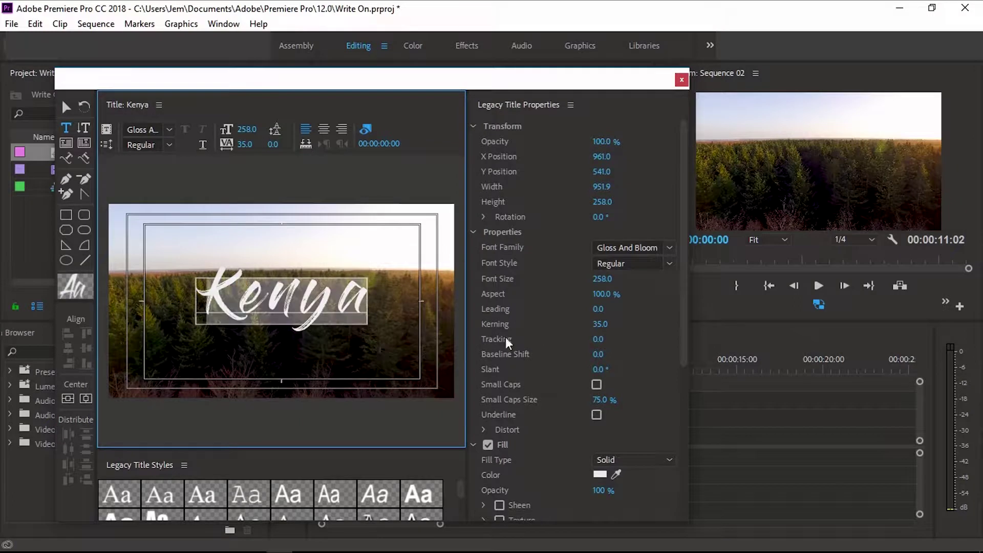
Change the Kenya text fill colour to bright green (00FF18)
{"action": "left_click", "coordinate": [600, 474]}
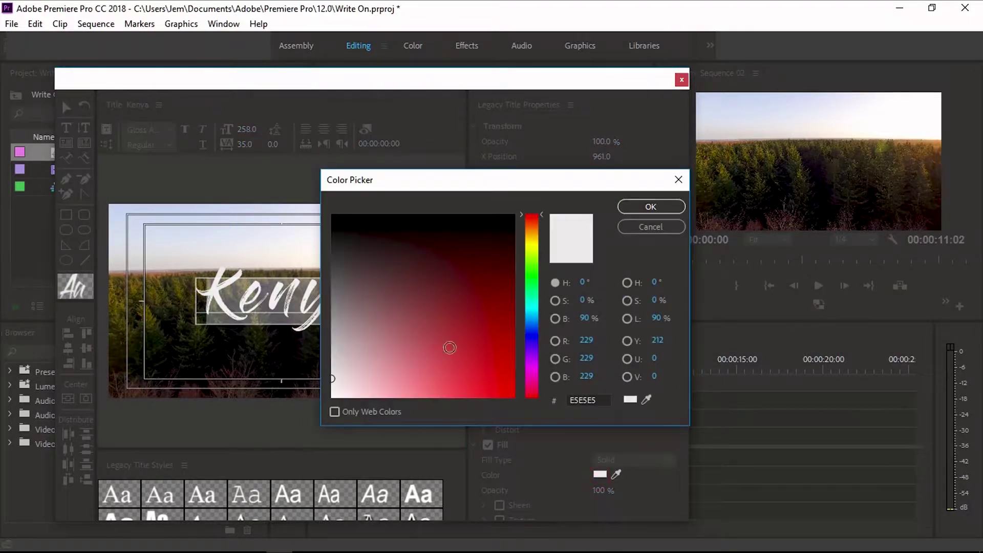
{"action": "left_click", "coordinate": [514, 396]}
{"action": "left_click_drag", "start_coordinate": [524, 310], "coordinate": [533, 278]}
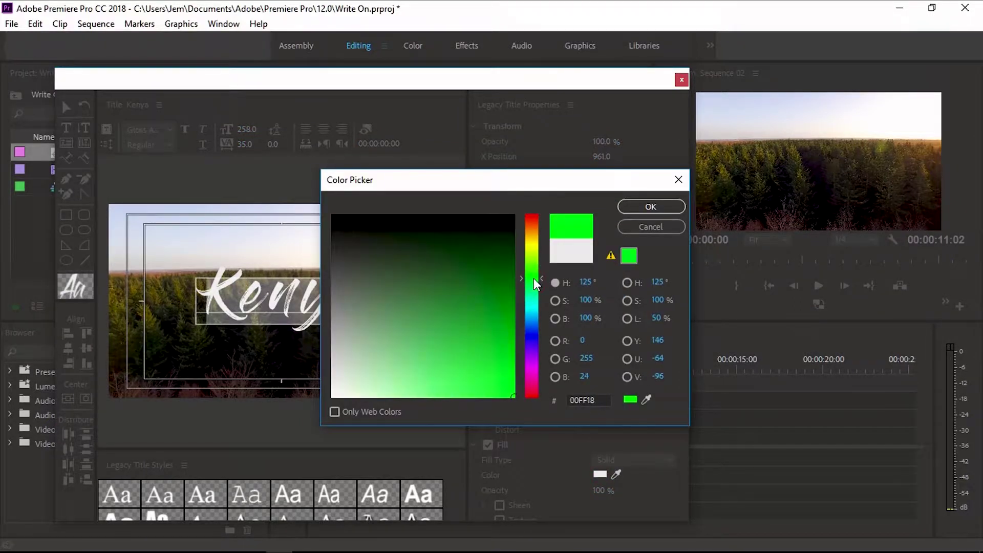
{"action": "left_click", "coordinate": [649, 207]}
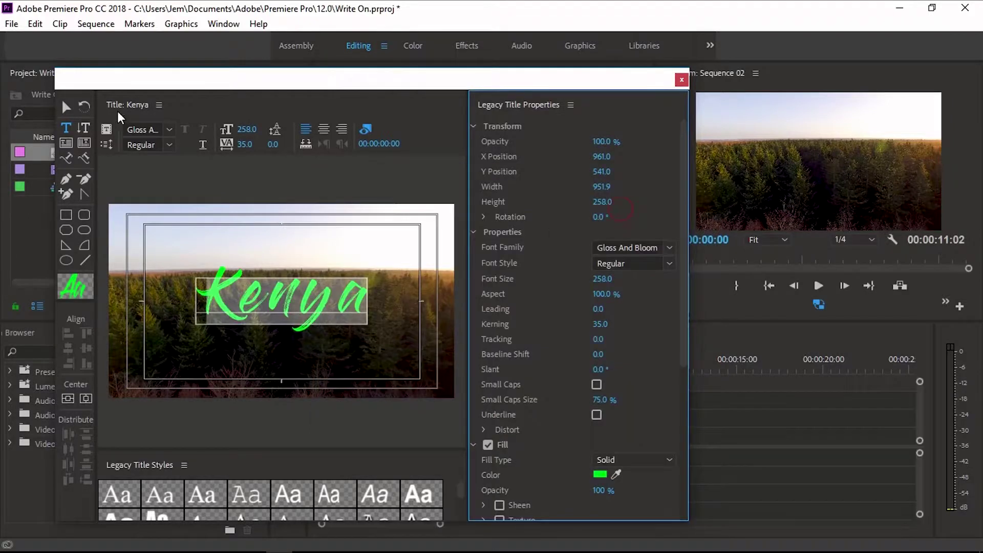
Close the title editor and place the Kenya title on V2 above the forest clip
{"action": "left_click", "coordinate": [65, 107]}
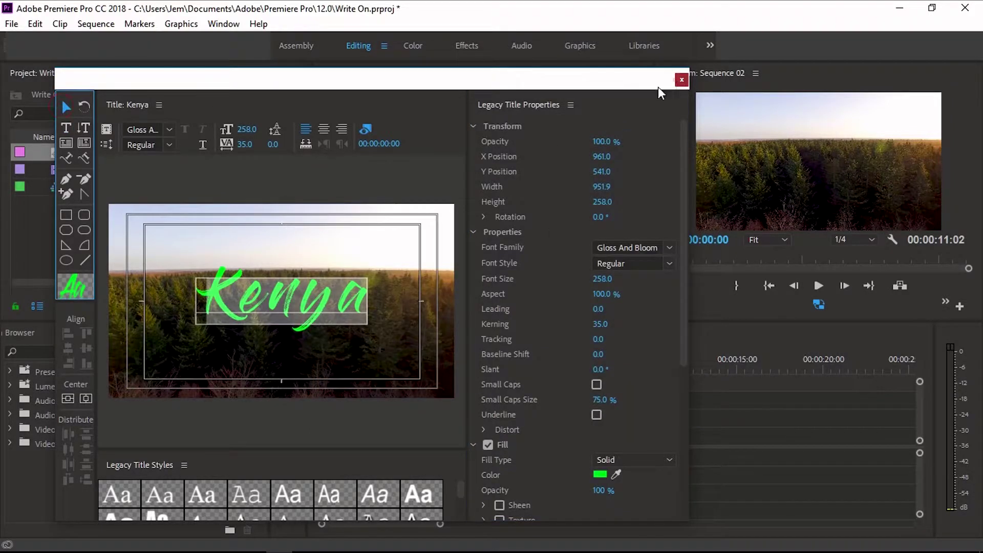
{"action": "left_click", "coordinate": [682, 80]}
{"action": "left_click_drag", "start_coordinate": [58, 155], "coordinate": [634, 417]}
Create a 1920x1080 Transparent Video item and place it on V3 above Kenya
{"action": "left_click", "coordinate": [267, 305]}
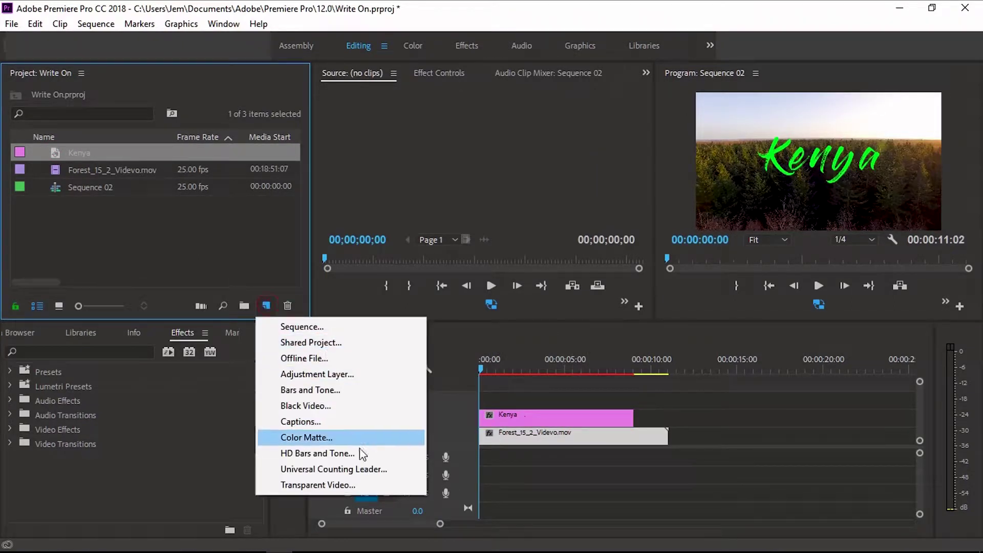
{"action": "left_click", "coordinate": [333, 484]}
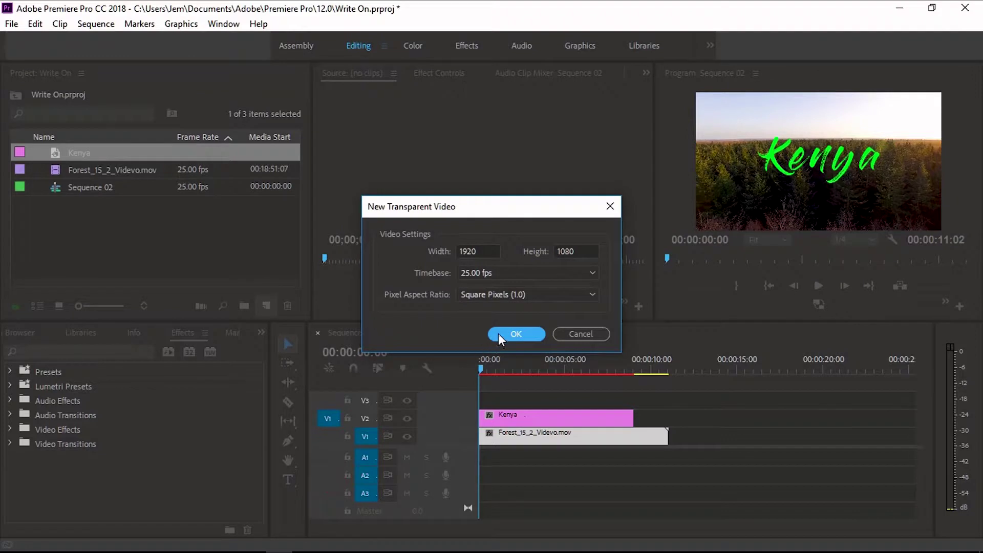
{"action": "left_click", "coordinate": [514, 334]}
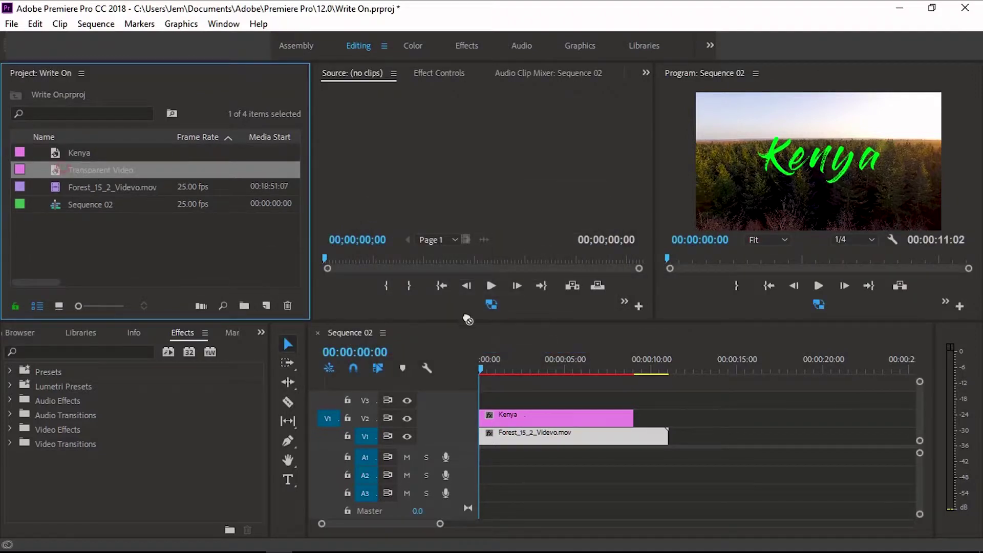
{"action": "left_click_drag", "start_coordinate": [467, 319], "coordinate": [484, 398]}
Search the effects for 'write on' and apply Write-on to the Transparent Video clip
{"action": "left_click", "coordinate": [85, 353]}
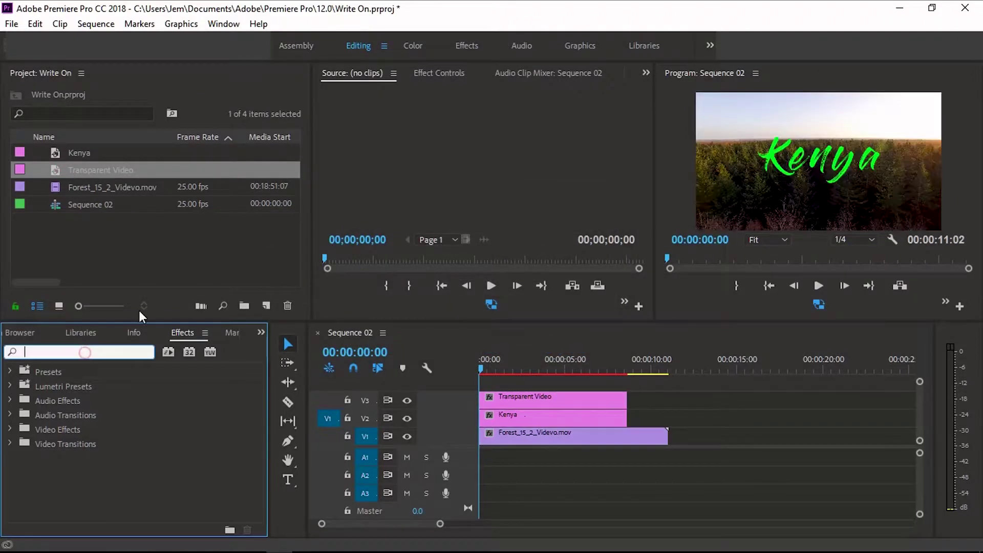
{"action": "type", "text": "write"}
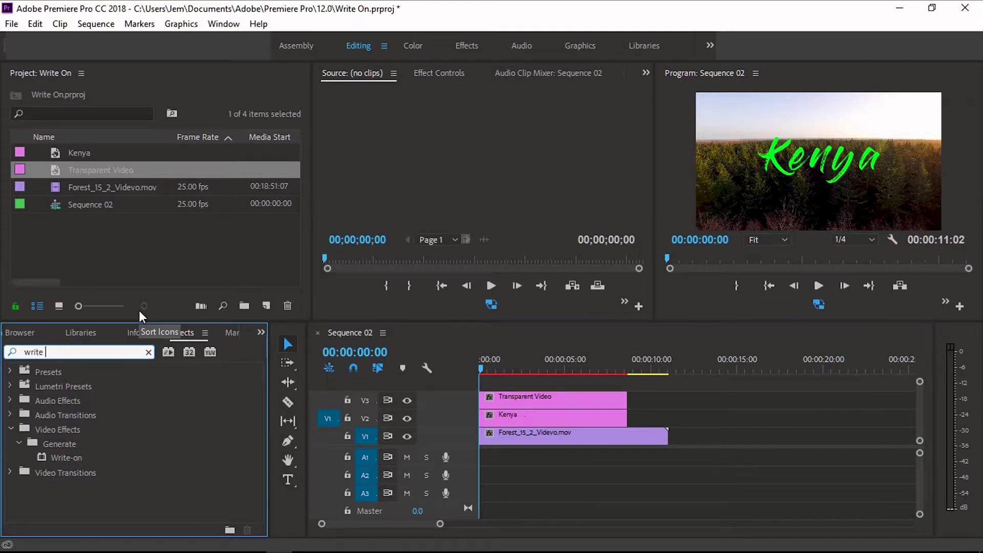
{"action": "type", "text": " on"}
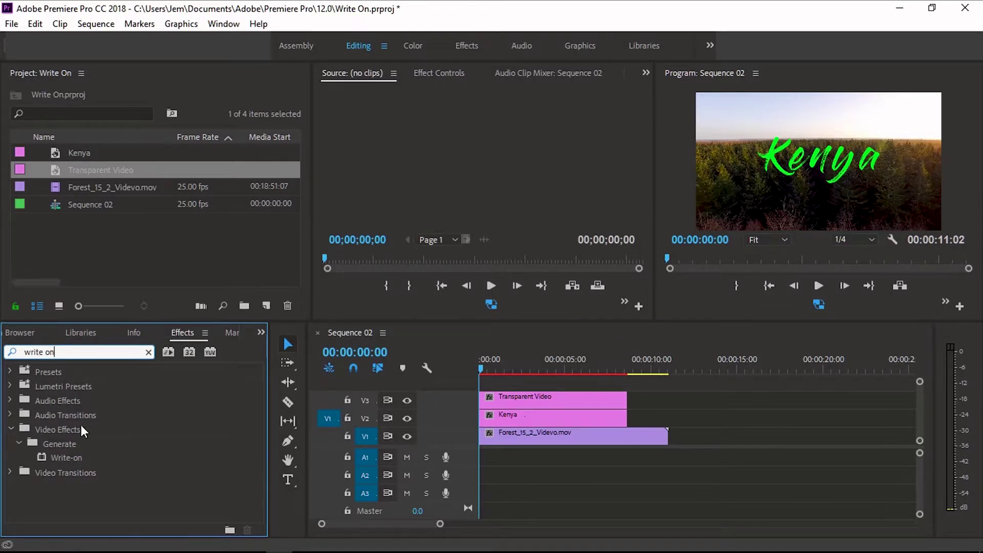
{"action": "left_click_drag", "start_coordinate": [82, 464], "coordinate": [536, 398]}
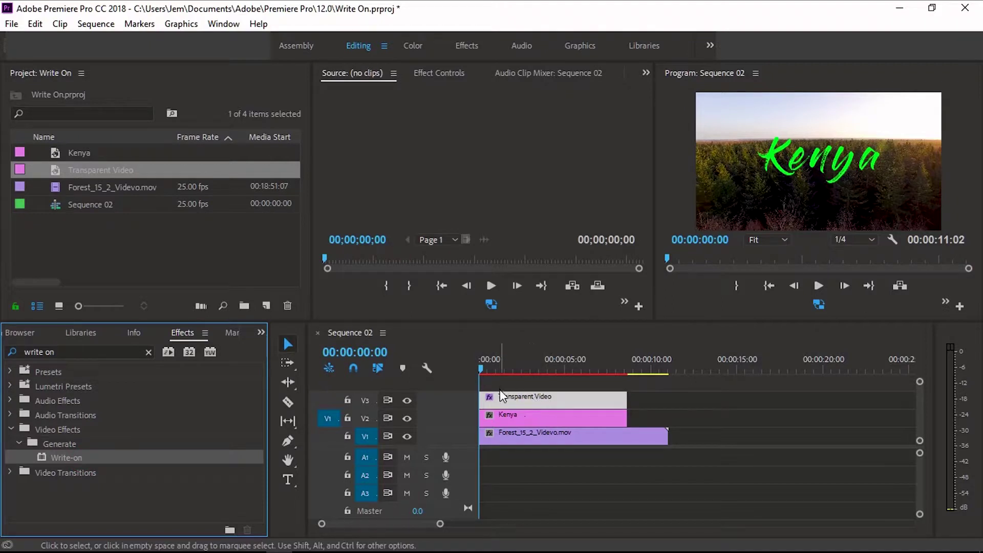
Set the Write-on Brush Size to 31, Stroke Length to 7 and Brush Spacing to 0.001
{"action": "left_click", "coordinate": [425, 73]}
{"action": "scroll", "coordinate": [644, 195], "scroll_direction": "down", "scroll_amount": 5}
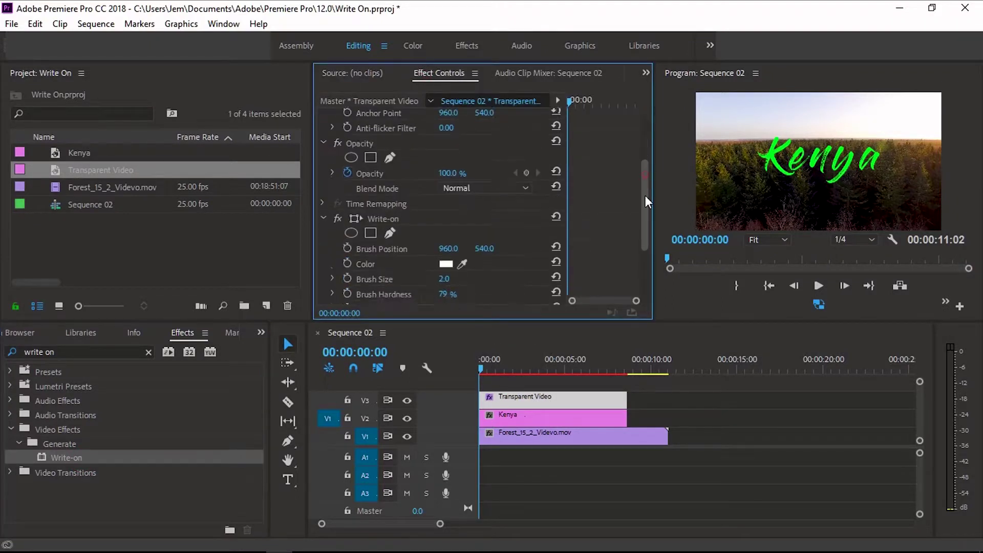
{"action": "left_click", "coordinate": [443, 190]}
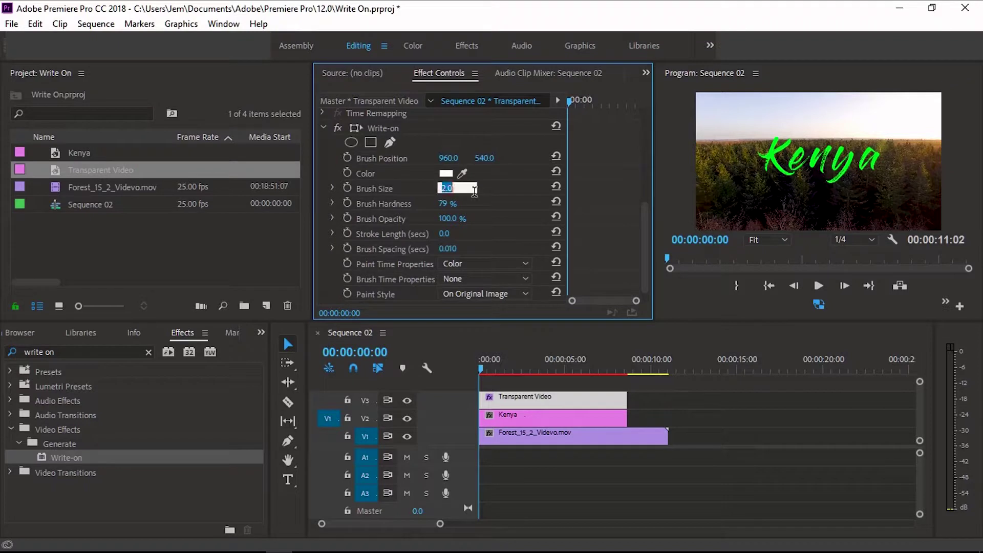
{"action": "type", "text": "31"}
{"action": "left_click_drag", "start_coordinate": [448, 250], "coordinate": [440, 240]}
{"action": "left_click", "coordinate": [445, 234]}
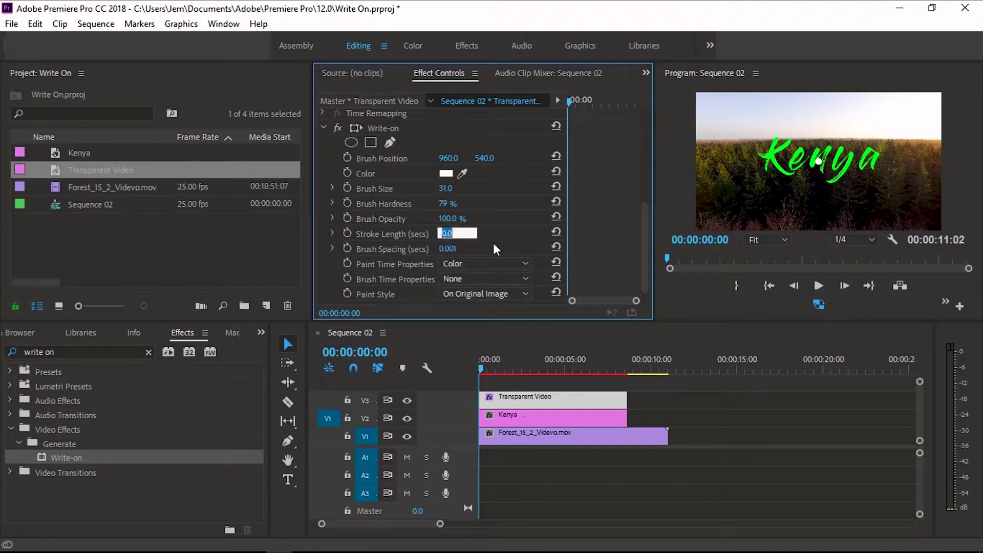
{"action": "type", "text": "7"}
{"action": "left_click", "coordinate": [452, 249]}
{"action": "left_click", "coordinate": [469, 248]}
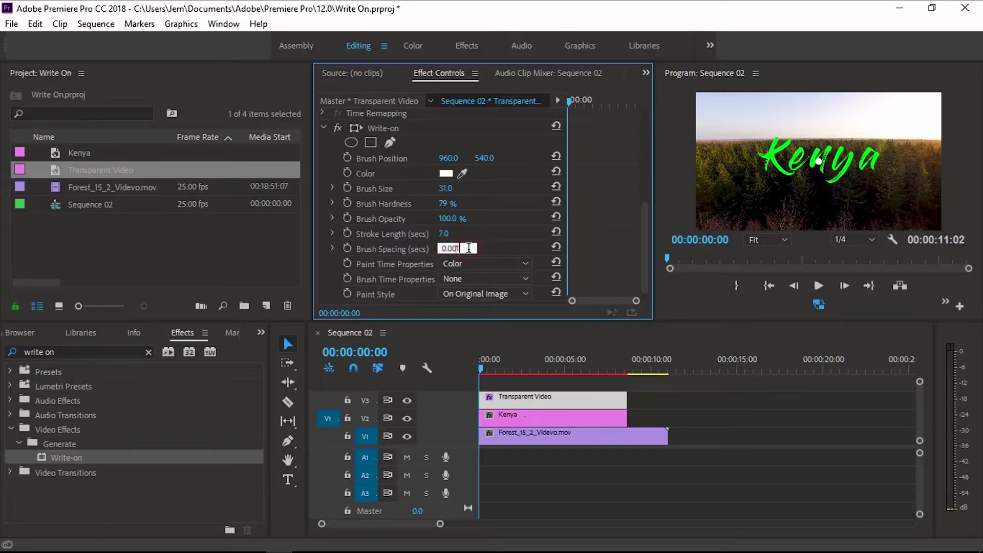
{"action": "left_click", "coordinate": [609, 210]}
Start Brush Position keyframing at the sequence start with the brush at the top of the K
{"action": "left_click_drag", "start_coordinate": [501, 359], "coordinate": [421, 359]}
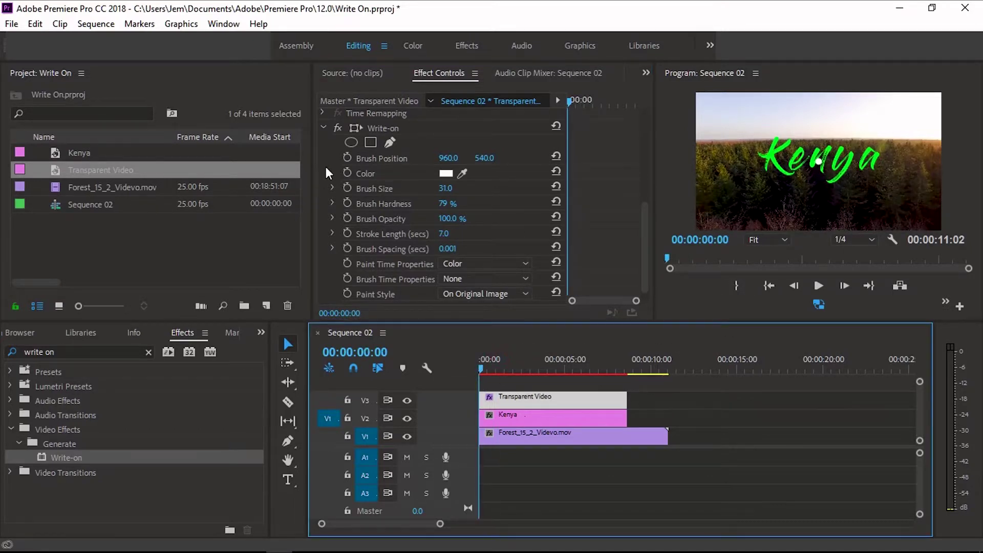
{"action": "left_click", "coordinate": [373, 128]}
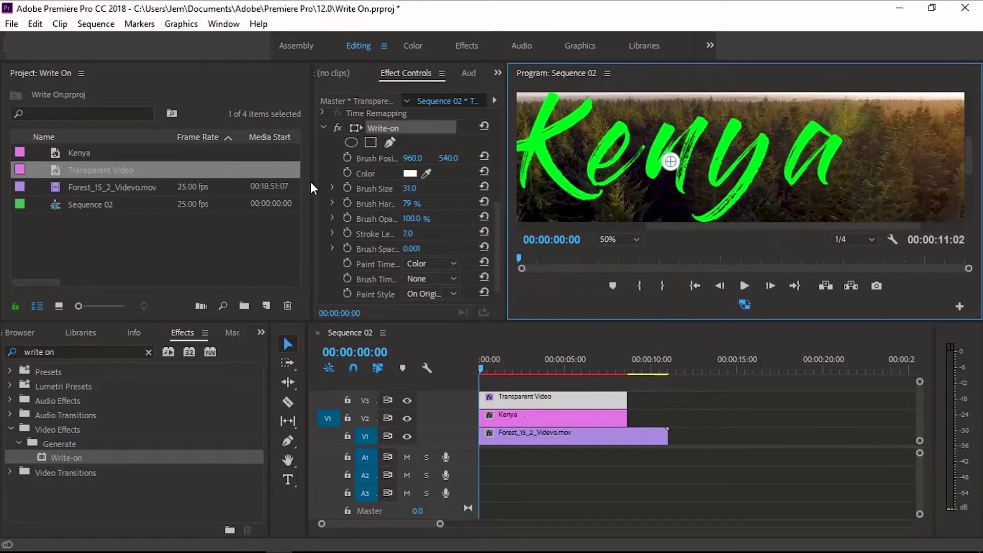
{"action": "left_click_drag", "start_coordinate": [312, 188], "coordinate": [134, 189]}
{"action": "left_click_drag", "start_coordinate": [778, 323], "coordinate": [730, 397]}
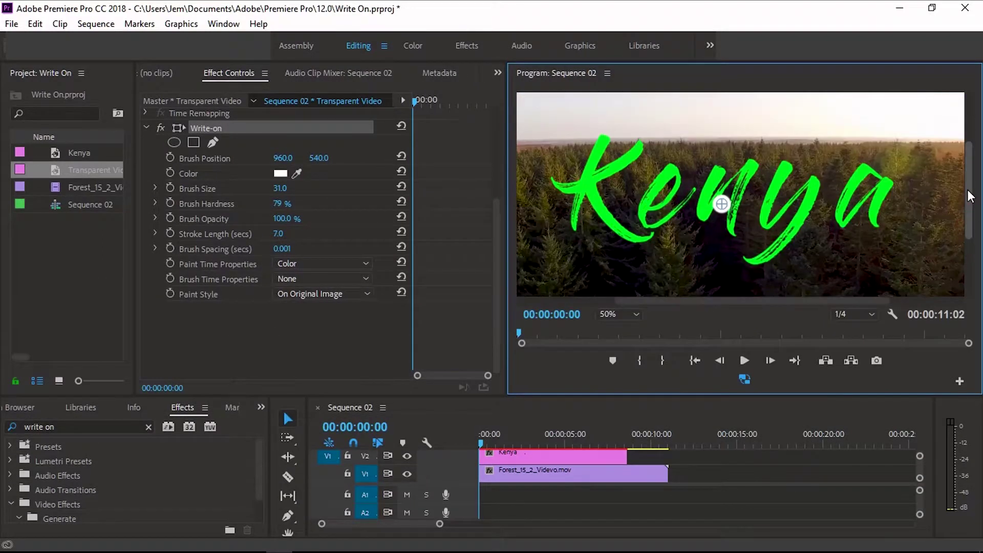
{"action": "left_click", "coordinate": [171, 157]}
{"action": "scroll", "coordinate": [204, 179], "scroll_direction": "up", "scroll_amount": 2}
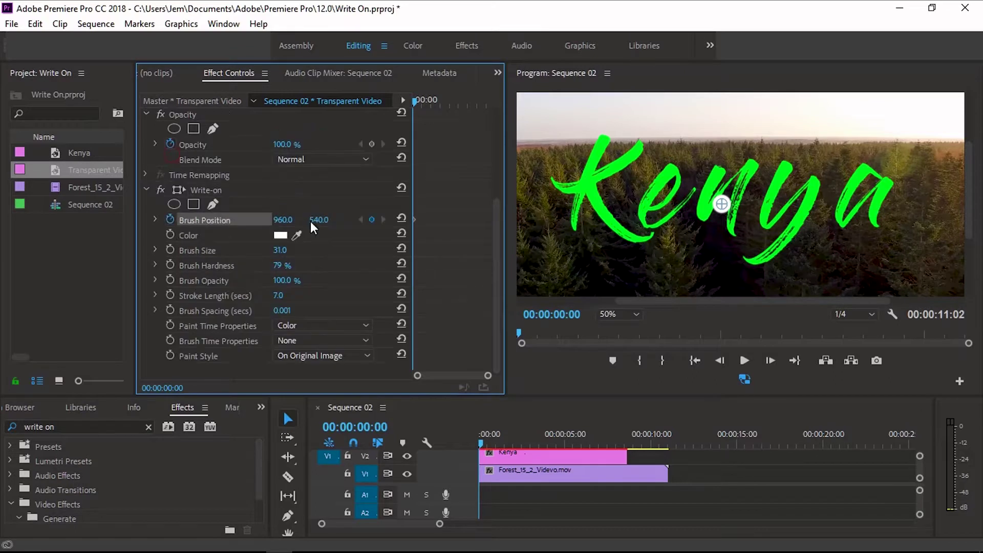
{"action": "left_click_drag", "start_coordinate": [722, 204], "coordinate": [605, 145]}
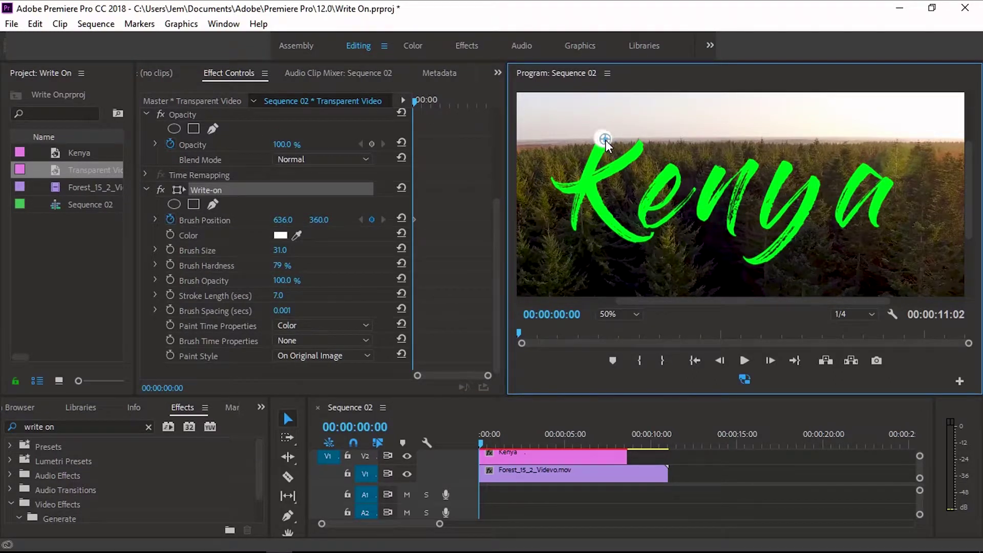
{"action": "left_click_drag", "start_coordinate": [604, 146], "coordinate": [604, 142]}
Zoom the preview to 75% and paint the brush stroke down the K frame by frame
{"action": "left_click", "coordinate": [635, 314]}
{"action": "left_click", "coordinate": [615, 349]}
{"action": "left_click", "coordinate": [635, 314]}
{"action": "left_click", "coordinate": [623, 396]}
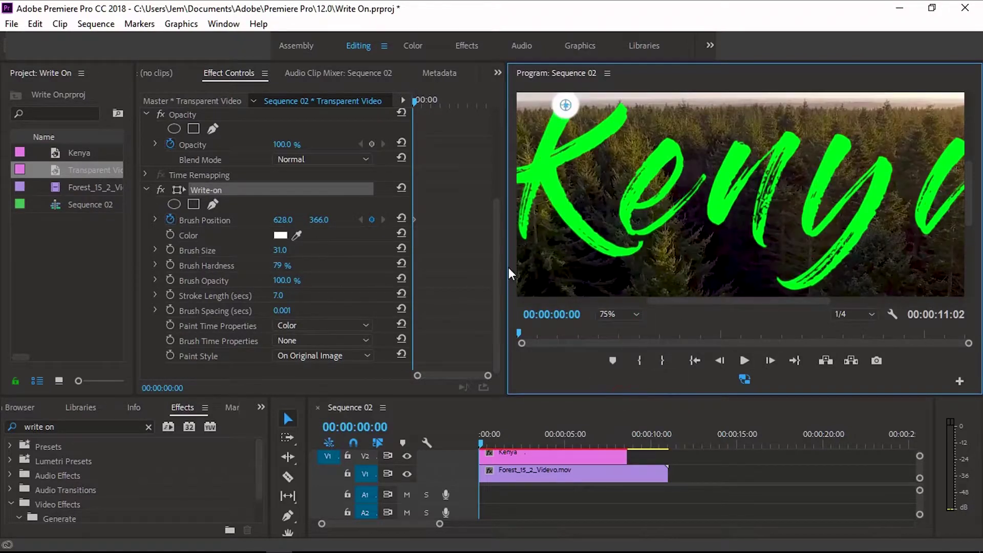
{"action": "left_click_drag", "start_coordinate": [510, 271], "coordinate": [452, 267]}
{"action": "left_click_drag", "start_coordinate": [648, 396], "coordinate": [649, 428]}
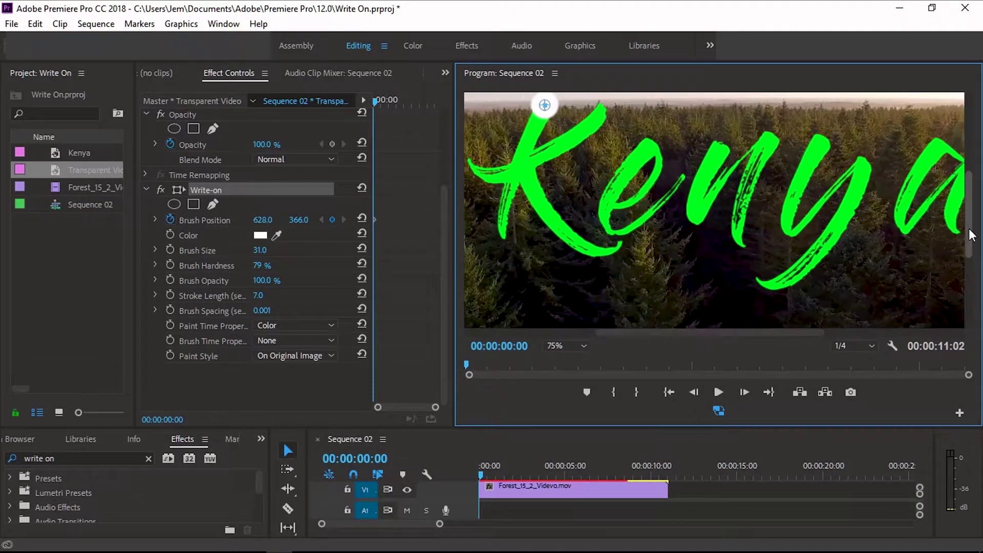
{"action": "left_click_drag", "start_coordinate": [455, 260], "coordinate": [415, 260]}
{"action": "key", "text": "Right"}
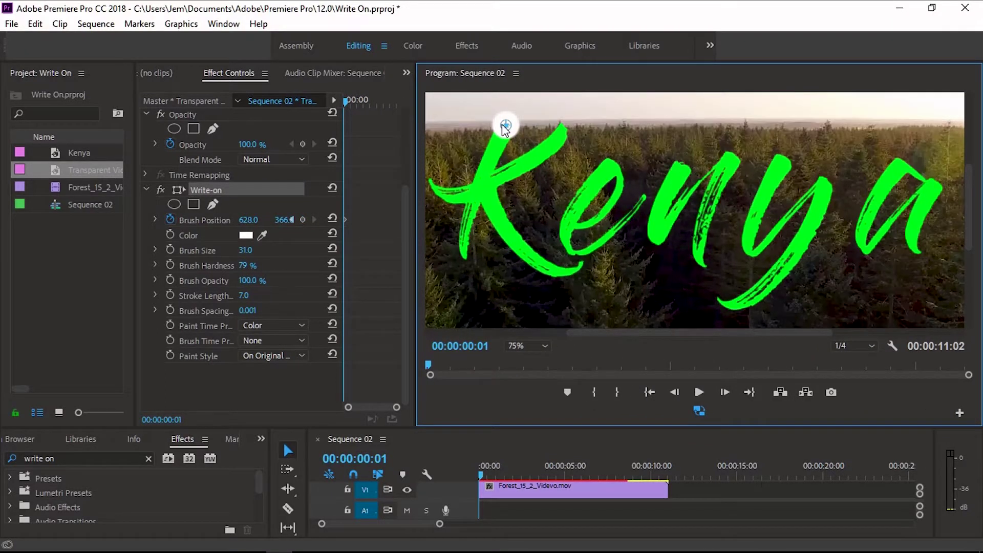
{"action": "mouse_move", "coordinate": [491, 178]}
{"action": "left_mouse_down"}
{"action": "mouse_move", "coordinate": [477, 189]}
{"action": "mouse_move", "coordinate": [462, 262]}
{"action": "mouse_move", "coordinate": [567, 136]}
{"action": "mouse_move", "coordinate": [439, 193]}
{"action": "mouse_move", "coordinate": [528, 256]}
{"action": "mouse_move", "coordinate": [582, 271]}
{"action": "mouse_move", "coordinate": [609, 176]}
{"action": "mouse_move", "coordinate": [651, 240]}
{"action": "mouse_move", "coordinate": [712, 151]}
{"action": "mouse_move", "coordinate": [707, 262]}
{"action": "mouse_move", "coordinate": [733, 163]}
{"action": "mouse_move", "coordinate": [752, 240]}
{"action": "mouse_move", "coordinate": [742, 287]}
{"action": "mouse_move", "coordinate": [936, 186]}
{"action": "mouse_move", "coordinate": [922, 233]}
{"action": "left_mouse_up"}
{"action": "key", "text": "Right"}
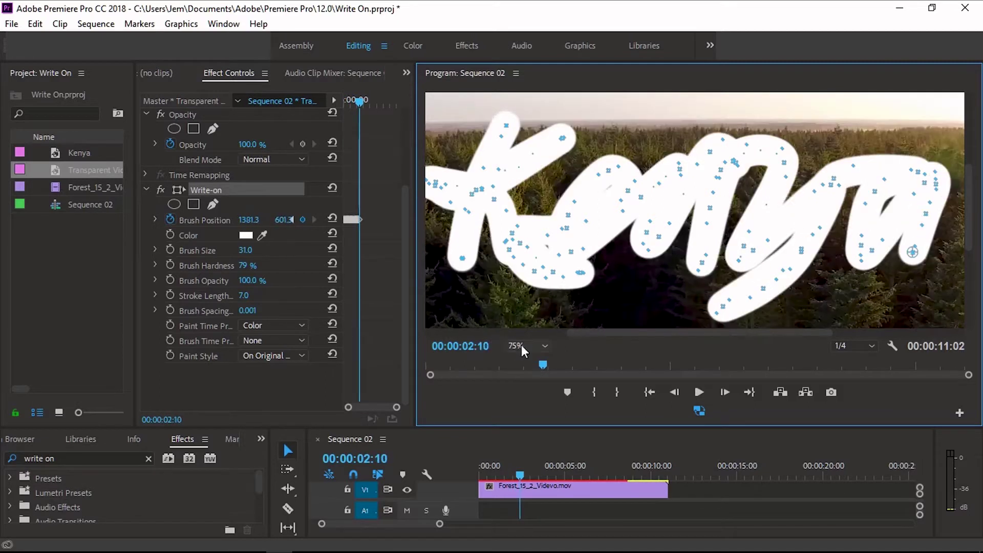
Apply Track Matte Key to Kenya with Video 3 as the matte, and trim the forest clip to end with the title
{"action": "left_click", "coordinate": [528, 346]}
{"action": "left_click", "coordinate": [544, 360]}
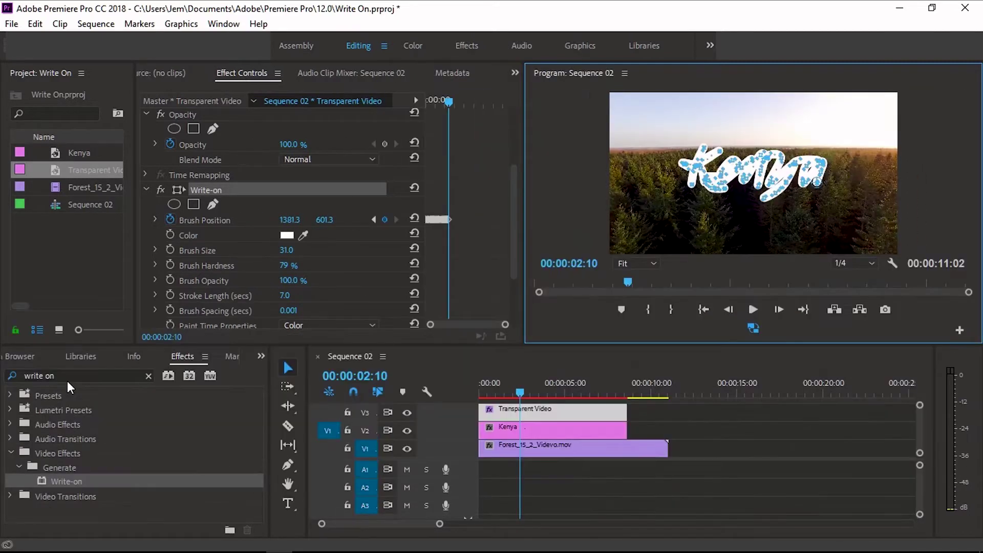
{"action": "left_click", "coordinate": [67, 377]}
{"action": "type", "text": "tr"}
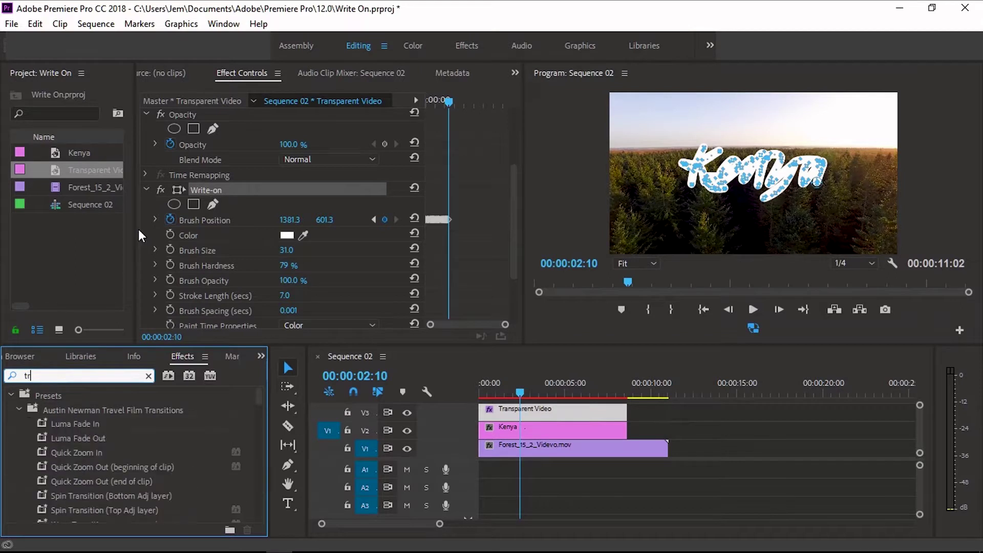
{"action": "type", "text": "ack "}
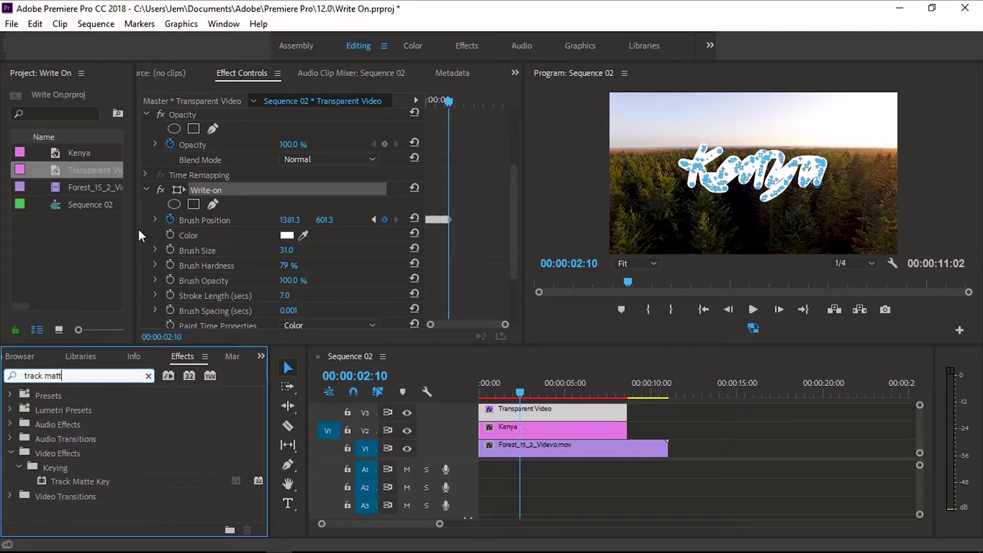
{"action": "type", "text": "matt"}
{"action": "left_click_drag", "start_coordinate": [77, 481], "coordinate": [512, 431]}
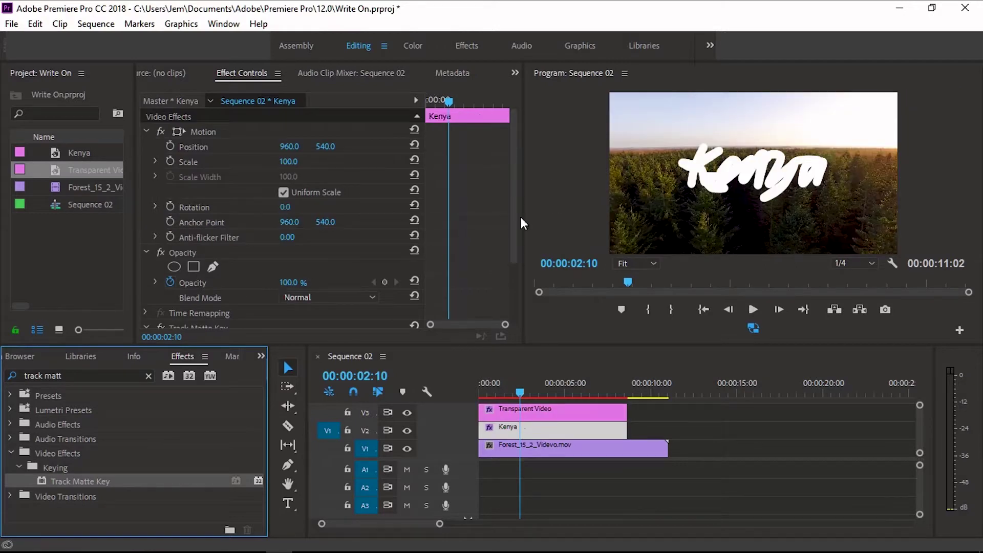
{"action": "left_click_drag", "start_coordinate": [514, 187], "coordinate": [512, 284]}
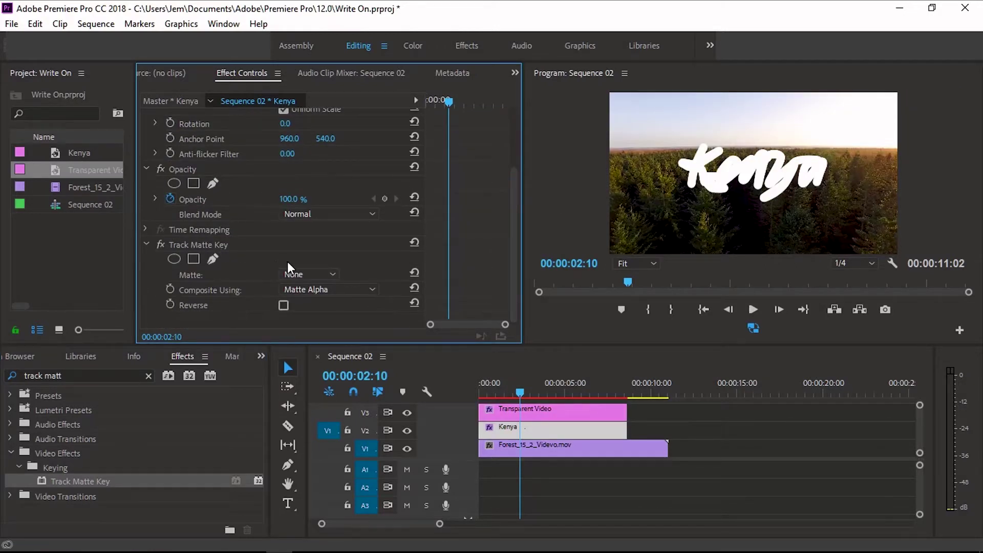
{"action": "left_click", "coordinate": [310, 273]}
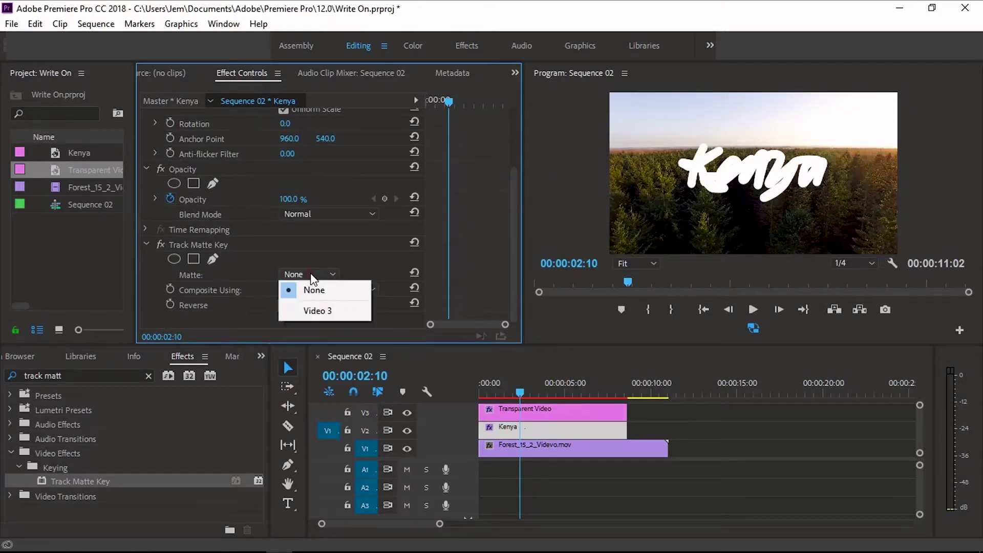
{"action": "left_click", "coordinate": [314, 311]}
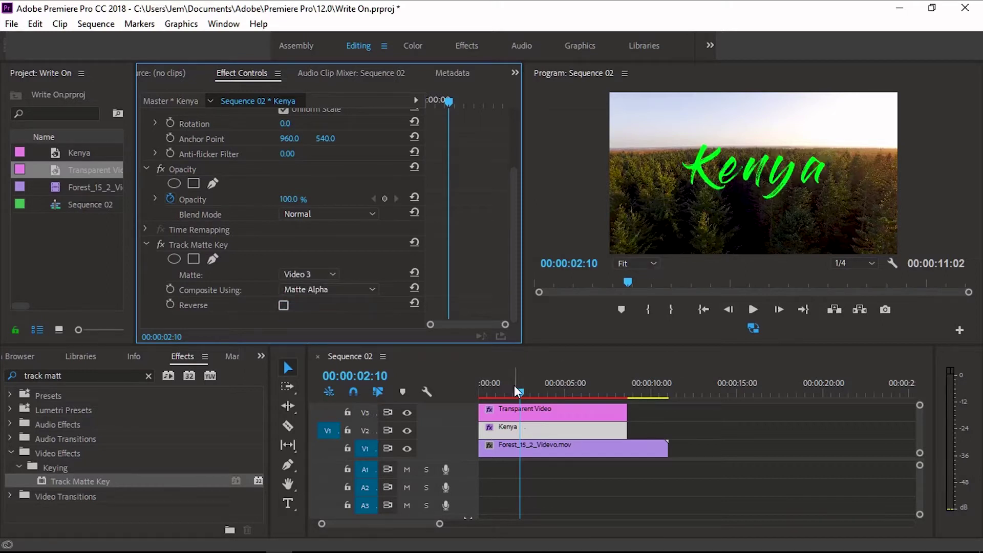
{"action": "left_click", "coordinate": [716, 445]}
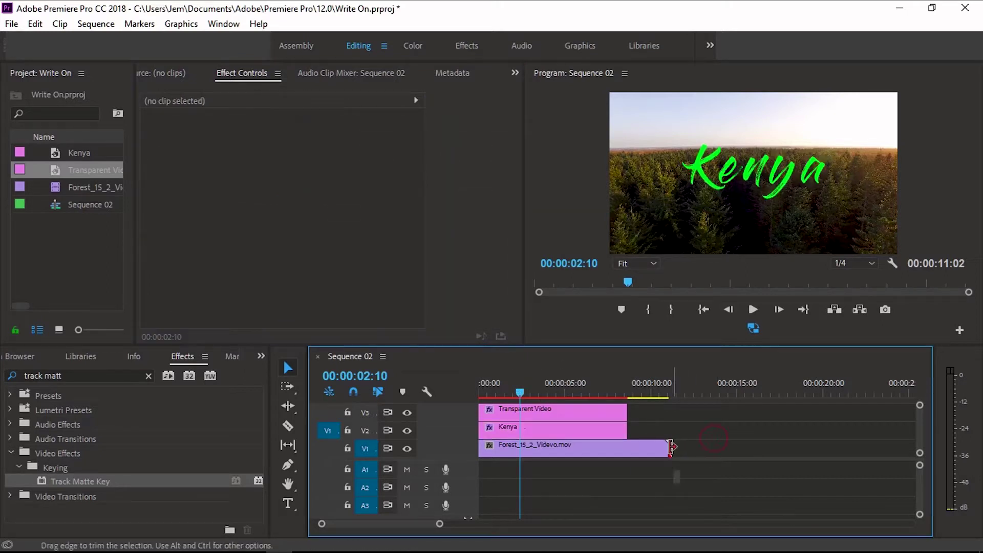
{"action": "left_click_drag", "start_coordinate": [668, 446], "coordinate": [632, 436]}
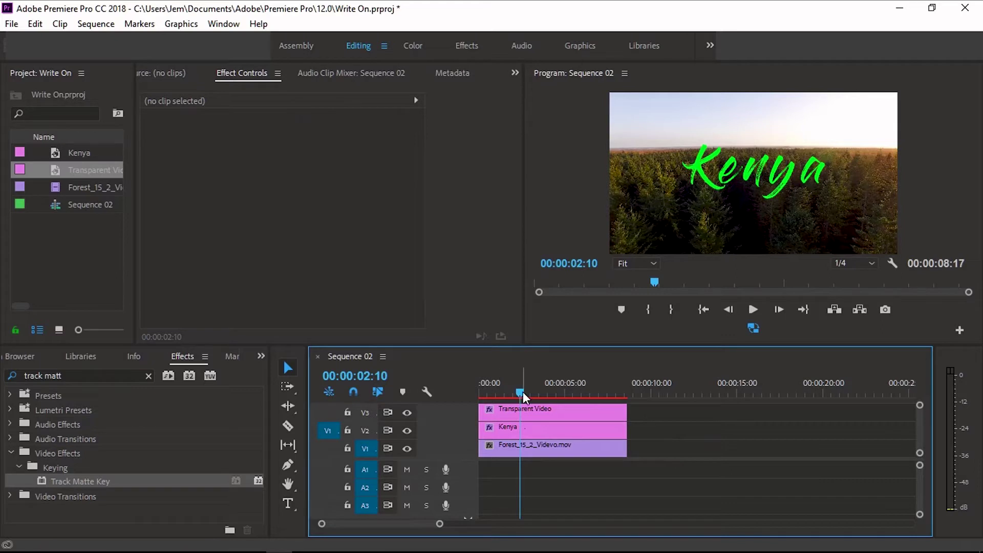
Change the Kenya title fill to white and play the sequence from near the start
{"action": "left_click", "coordinate": [548, 407]}
{"action": "double_click", "coordinate": [526, 428]}
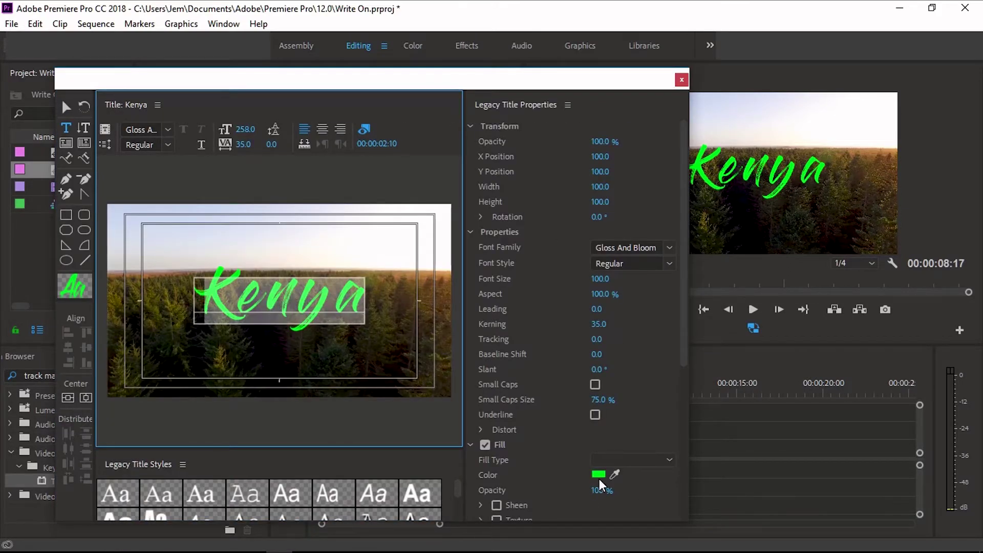
{"action": "left_click", "coordinate": [598, 474]}
{"action": "left_click", "coordinate": [331, 214]}
{"action": "left_click", "coordinate": [650, 204]}
{"action": "left_click", "coordinate": [682, 80]}
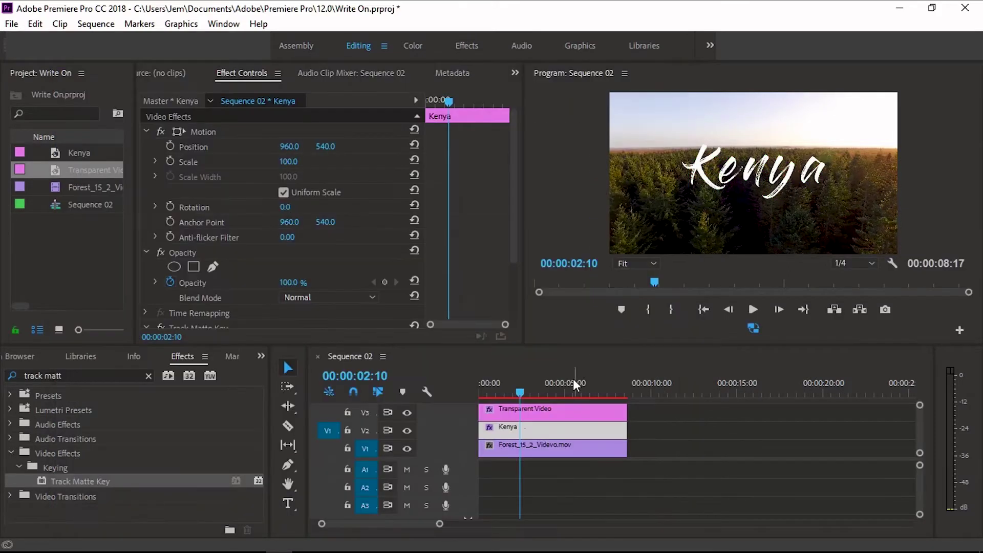
{"action": "left_click", "coordinate": [564, 286]}
{"action": "key", "text": "space"}
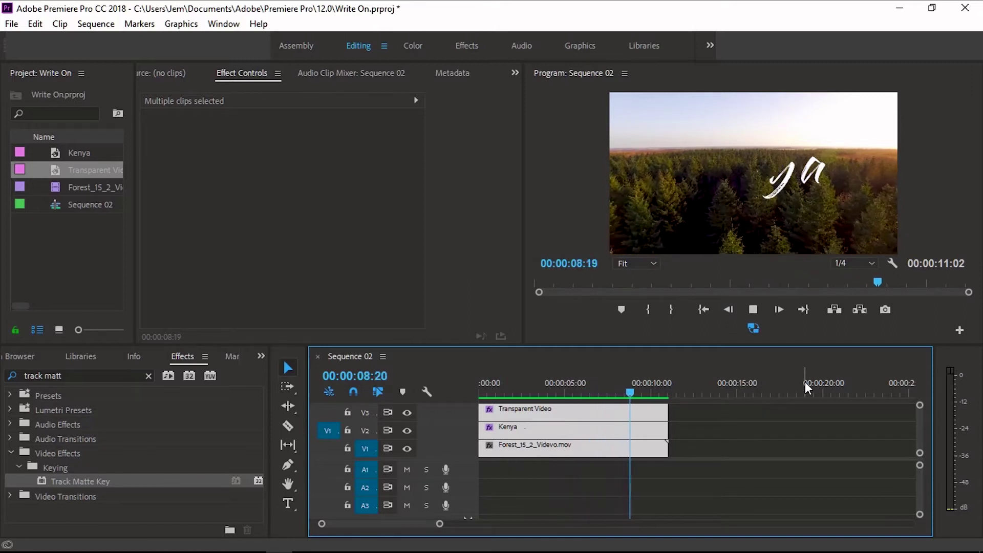
{"action": "left_click", "coordinate": [752, 310]}
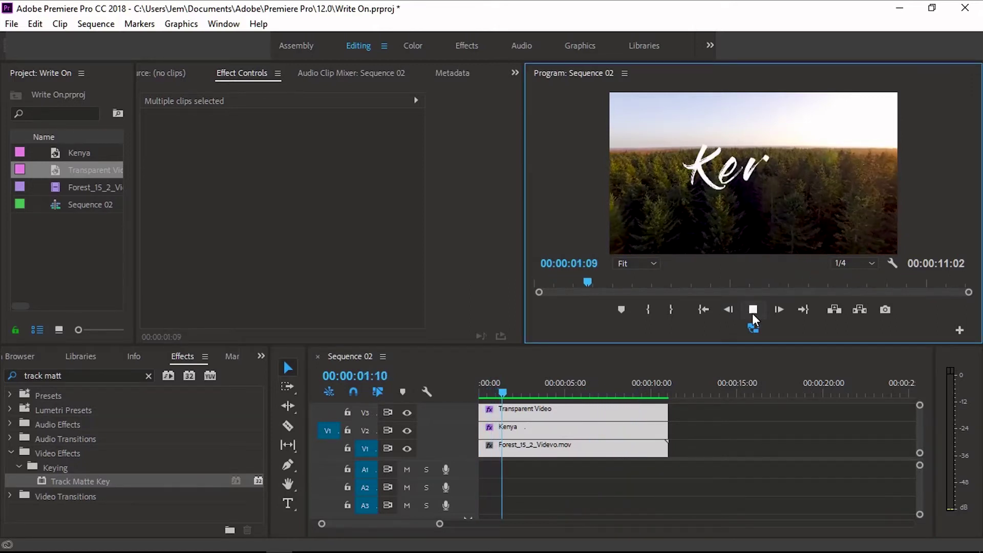